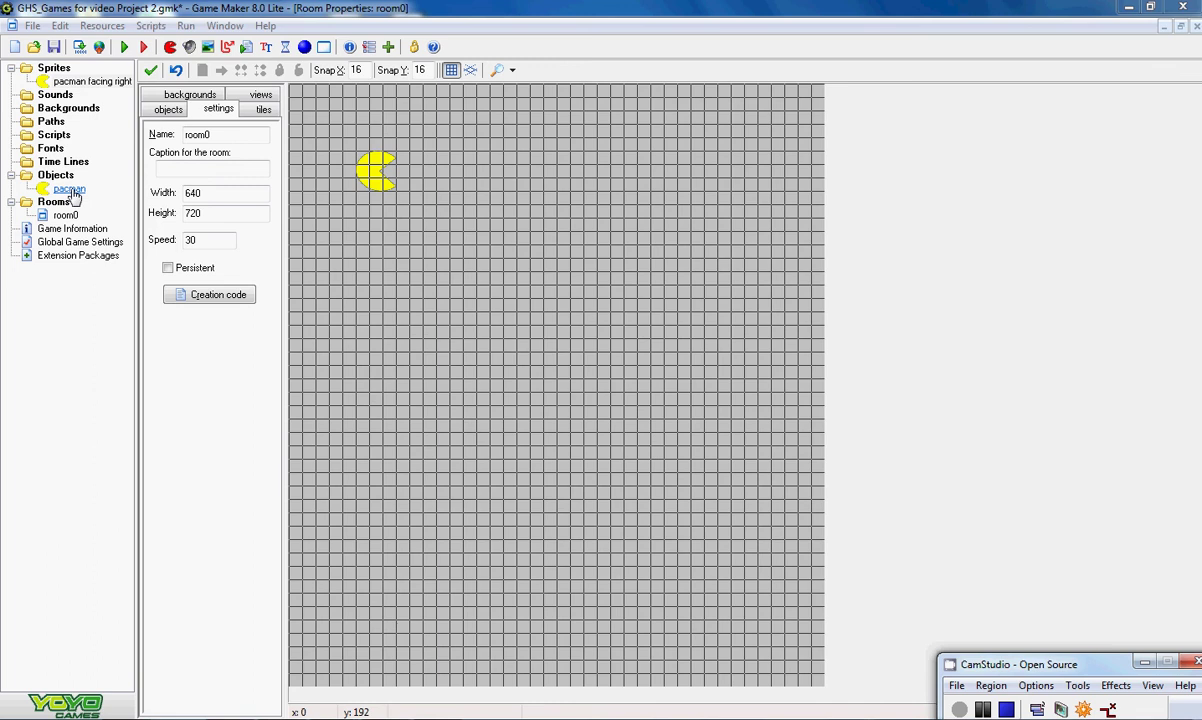
Step: Open the pacman object's properties from the Objects folder in the resource tree
{"action": "double_click", "coordinate": [70, 190]}
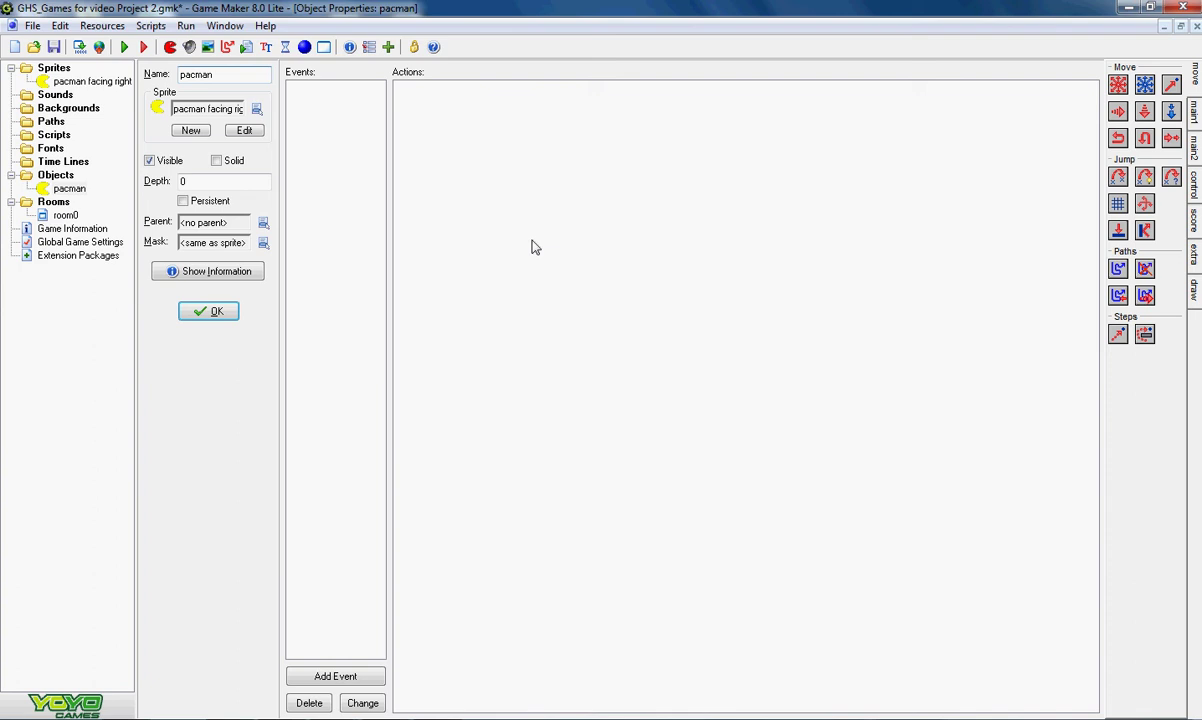
Step: Add a Key Press <Right> event to the pacman object
{"action": "left_click", "coordinate": [336, 677]}
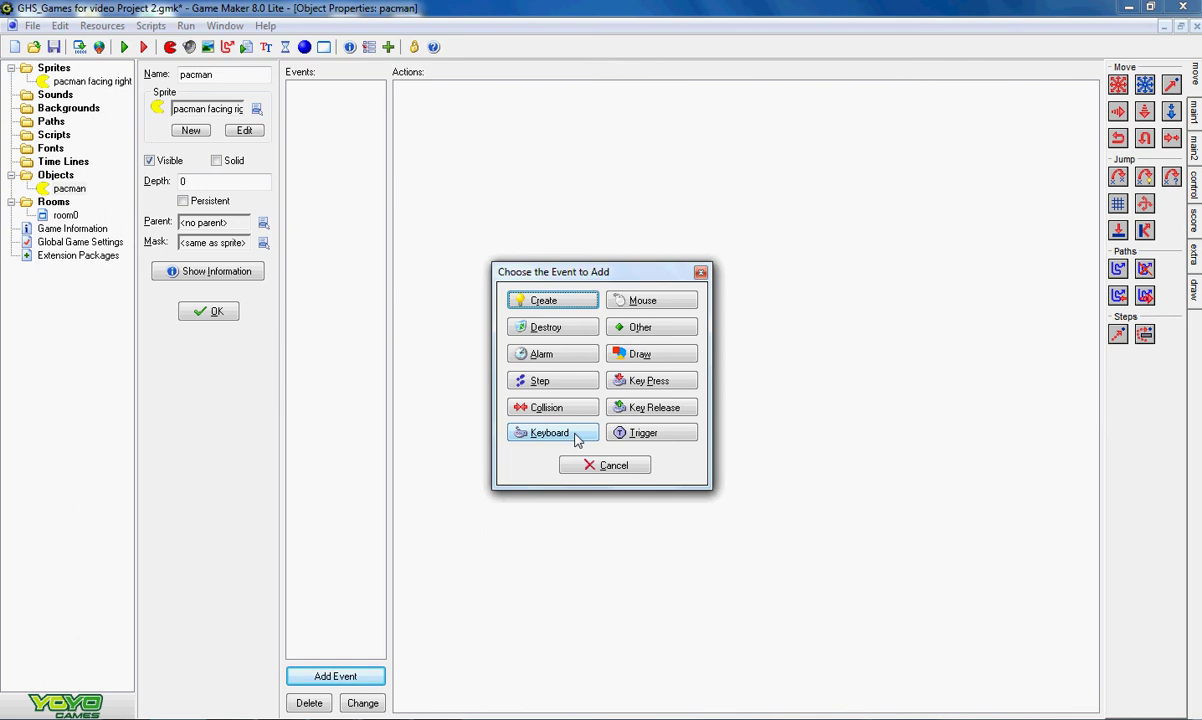
{"action": "left_click", "coordinate": [663, 384]}
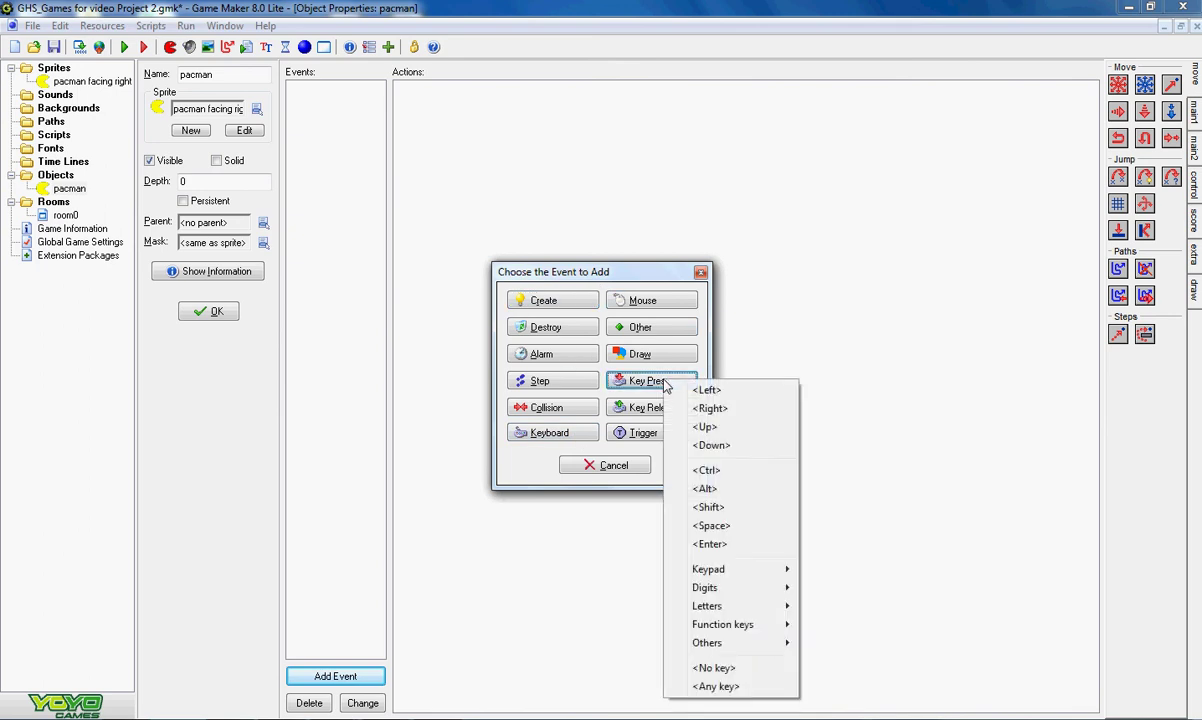
{"action": "left_click", "coordinate": [727, 410]}
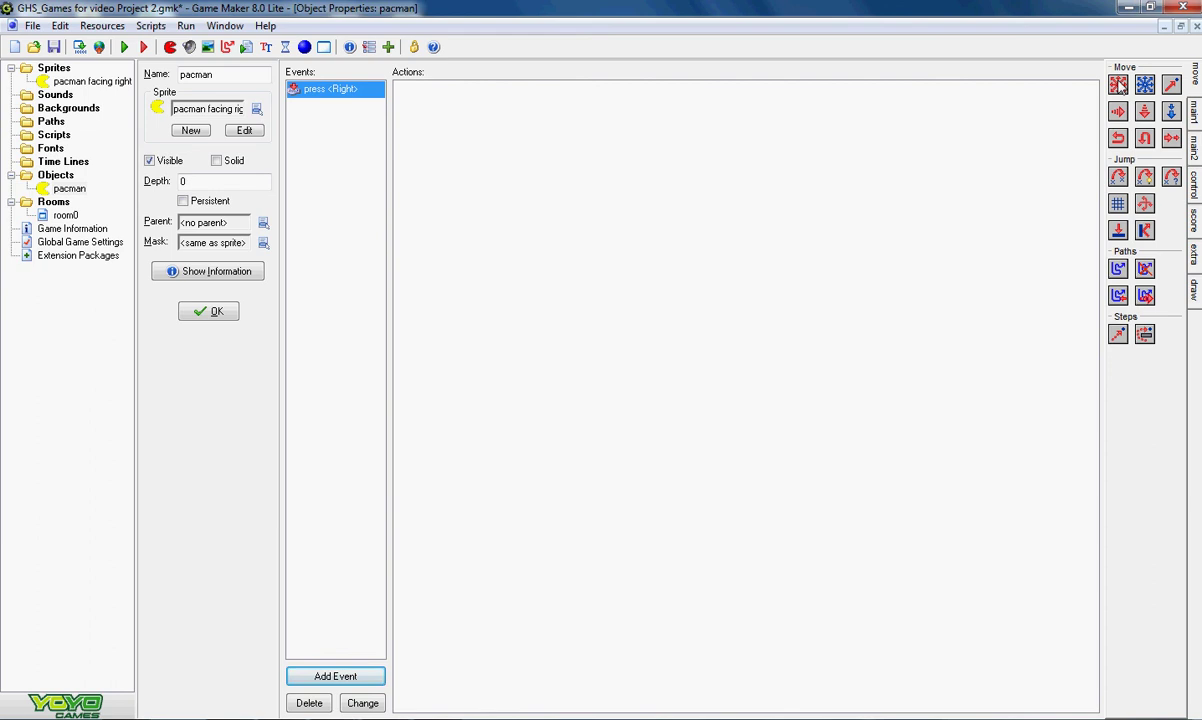
Step: Add a Move Fixed action moving right at speed 5 to the <Right> press event and close the object
{"action": "left_click_drag", "start_coordinate": [1119, 86], "coordinate": [472, 113]}
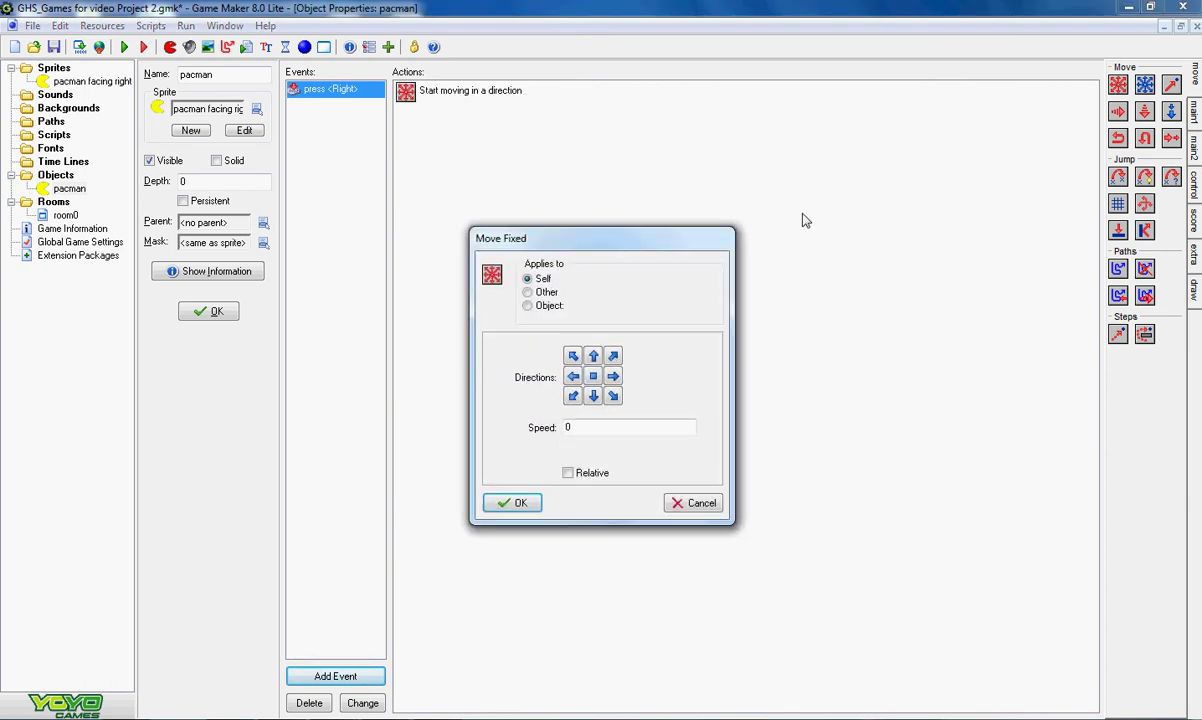
{"action": "left_click", "coordinate": [613, 376]}
{"action": "left_click", "coordinate": [693, 503]}
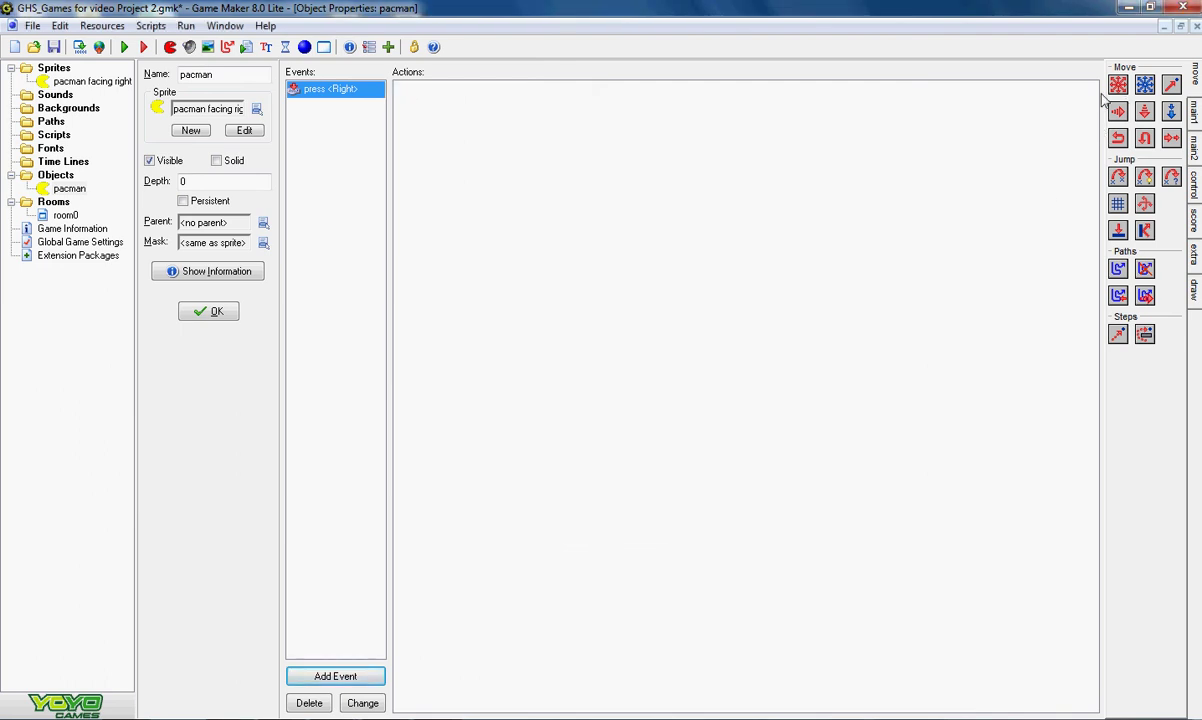
{"action": "left_click_drag", "start_coordinate": [1118, 88], "coordinate": [617, 163]}
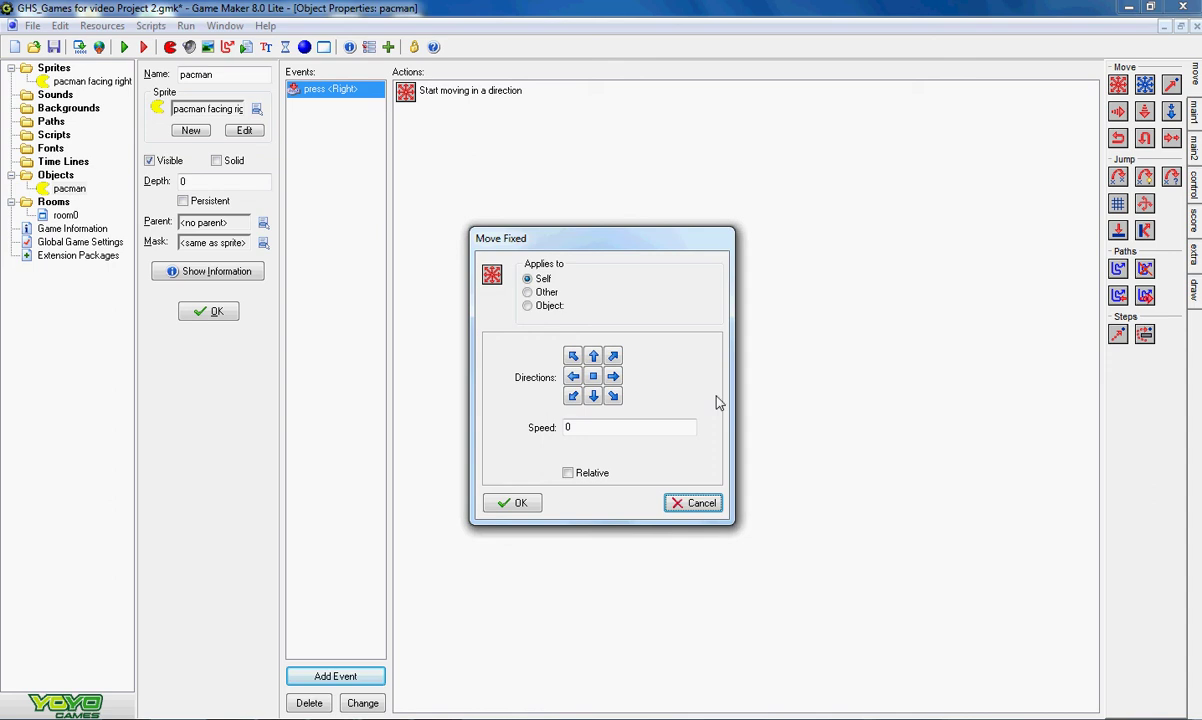
{"action": "left_click", "coordinate": [614, 377]}
{"action": "left_click_drag", "start_coordinate": [580, 428], "coordinate": [558, 428]}
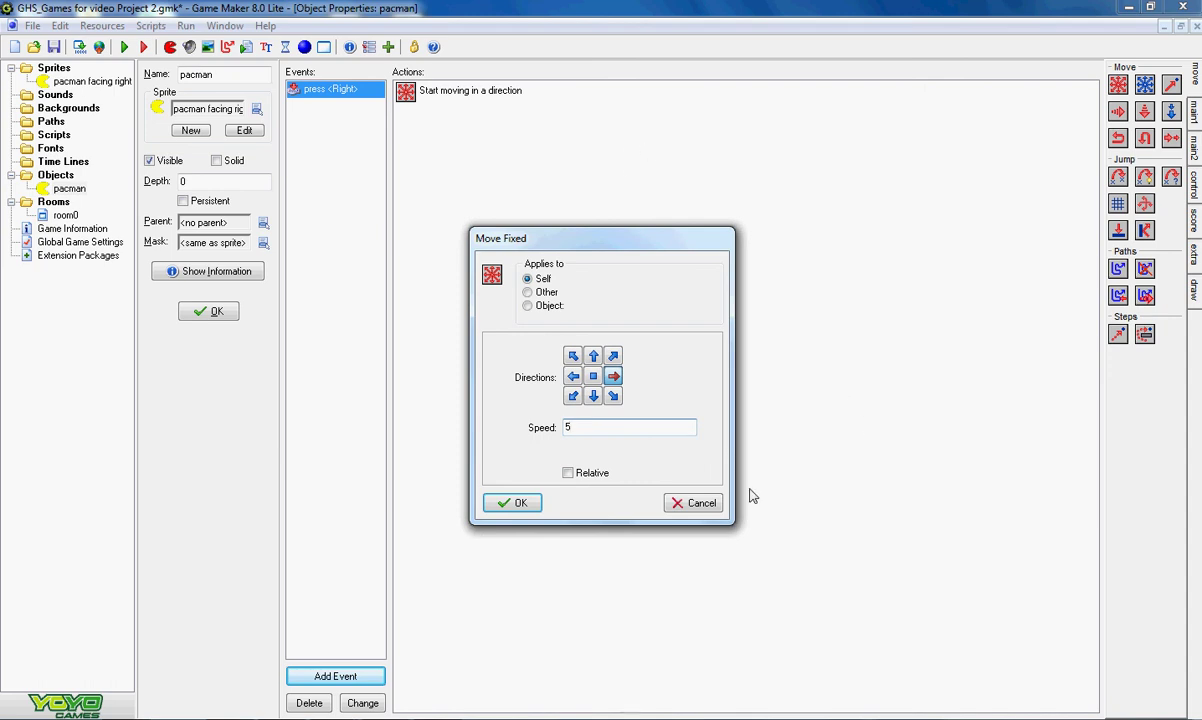
{"action": "left_click", "coordinate": [517, 503]}
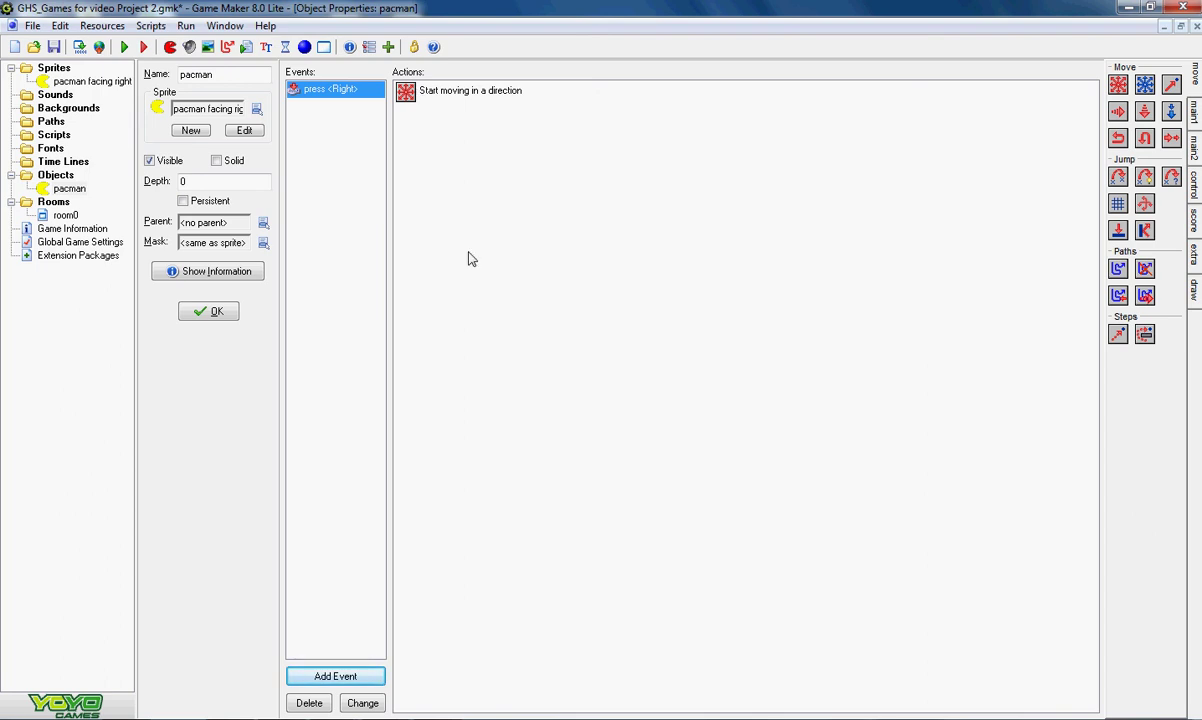
{"action": "left_click", "coordinate": [210, 311]}
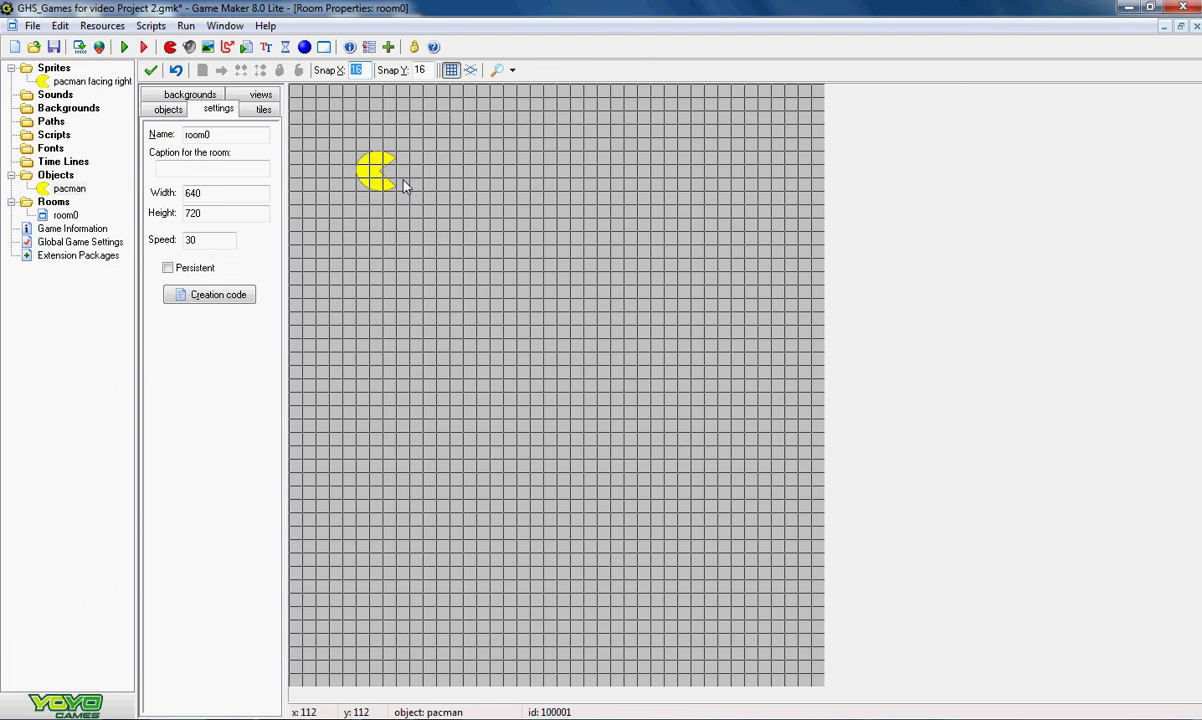
{"action": "left_click", "coordinate": [125, 48]}
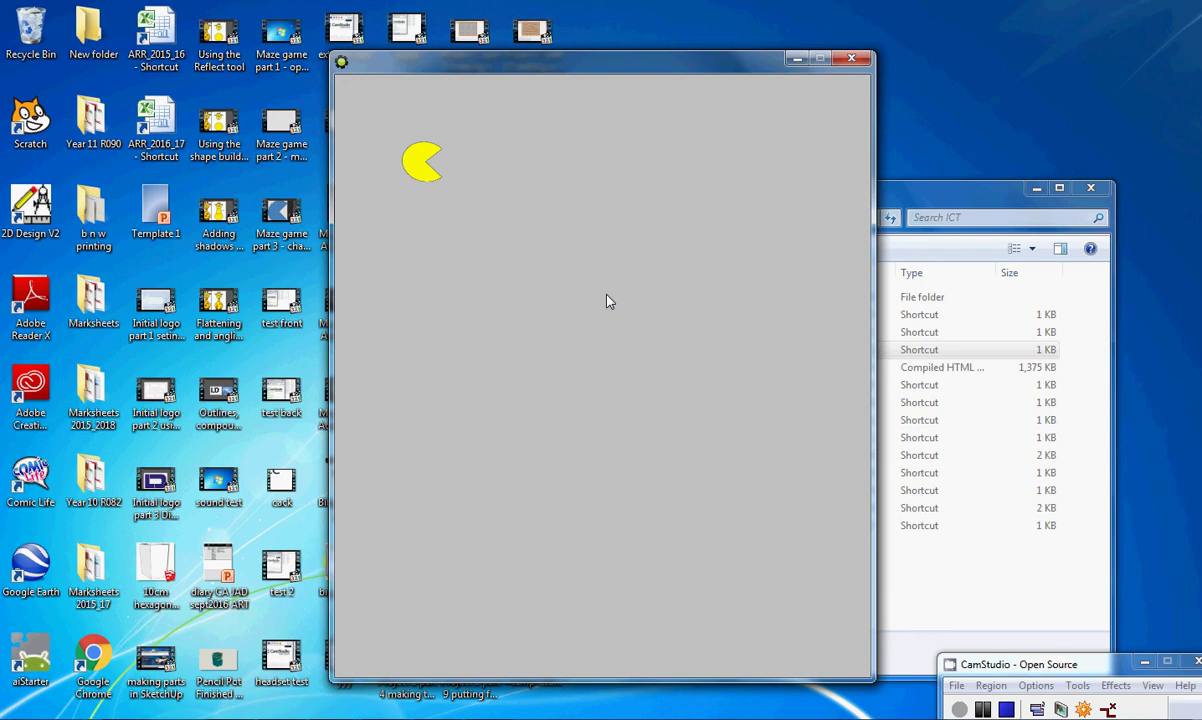
{"action": "key", "text": "Right"}
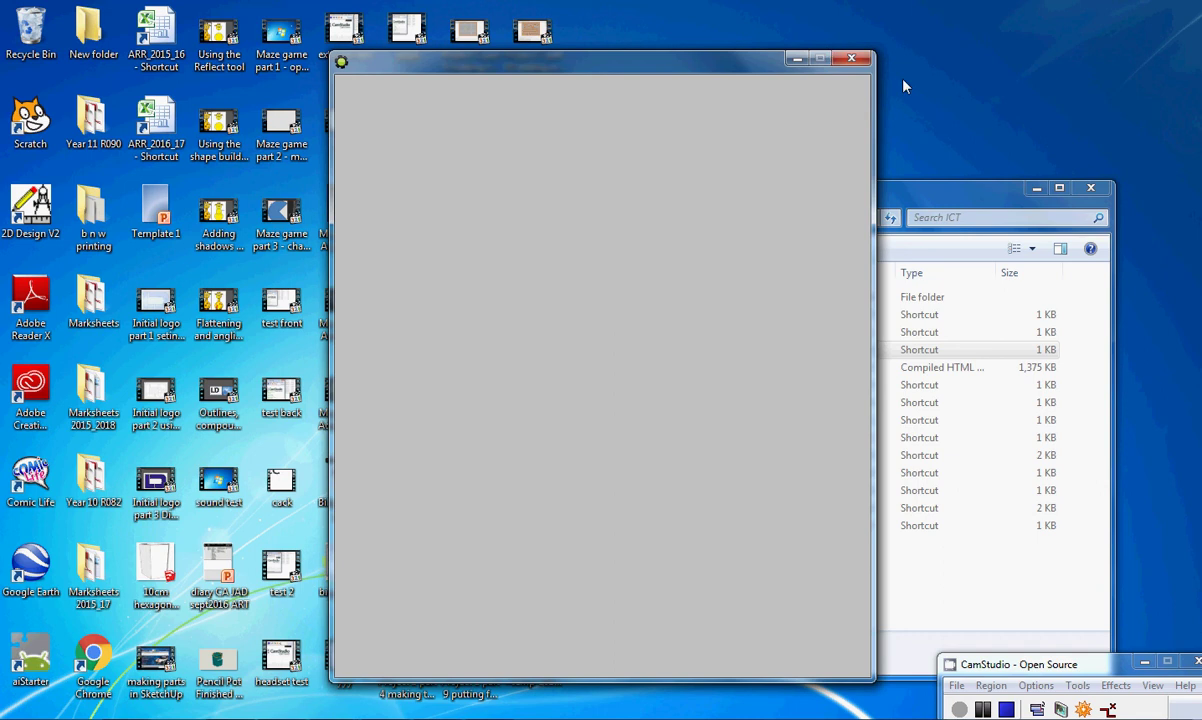
{"action": "left_click", "coordinate": [853, 60]}
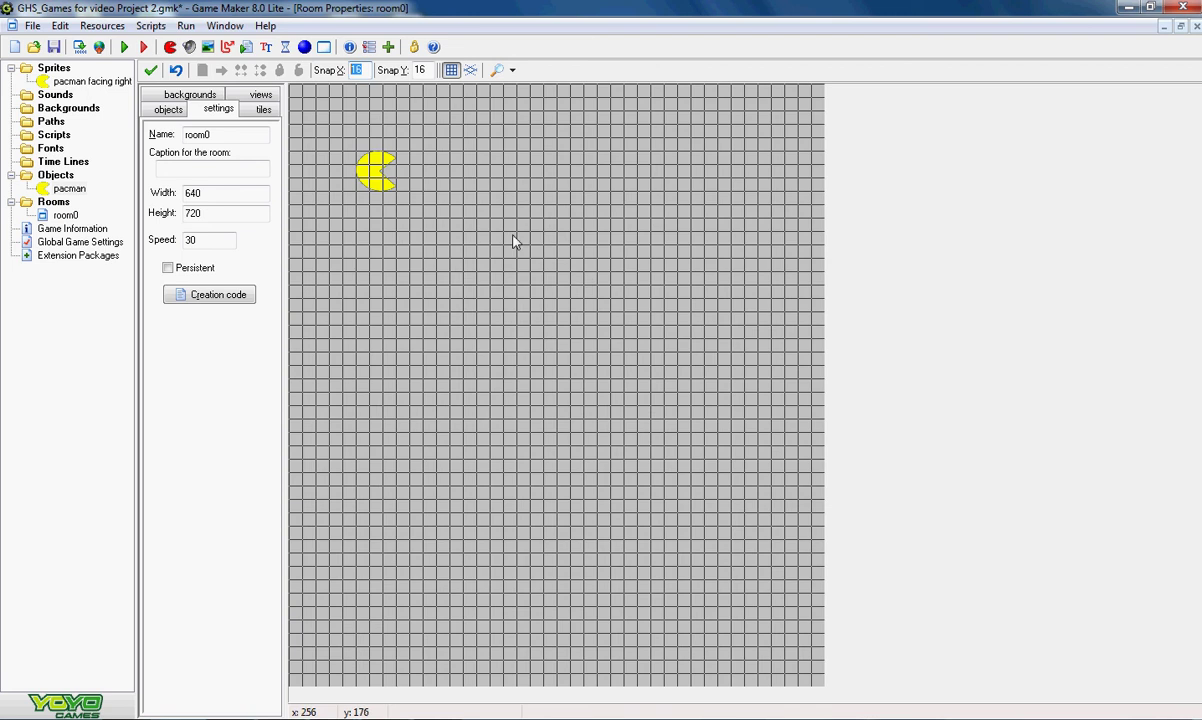
Step: Reopen pacman and inspect its existing right-movement action without changing it
{"action": "double_click", "coordinate": [62, 189]}
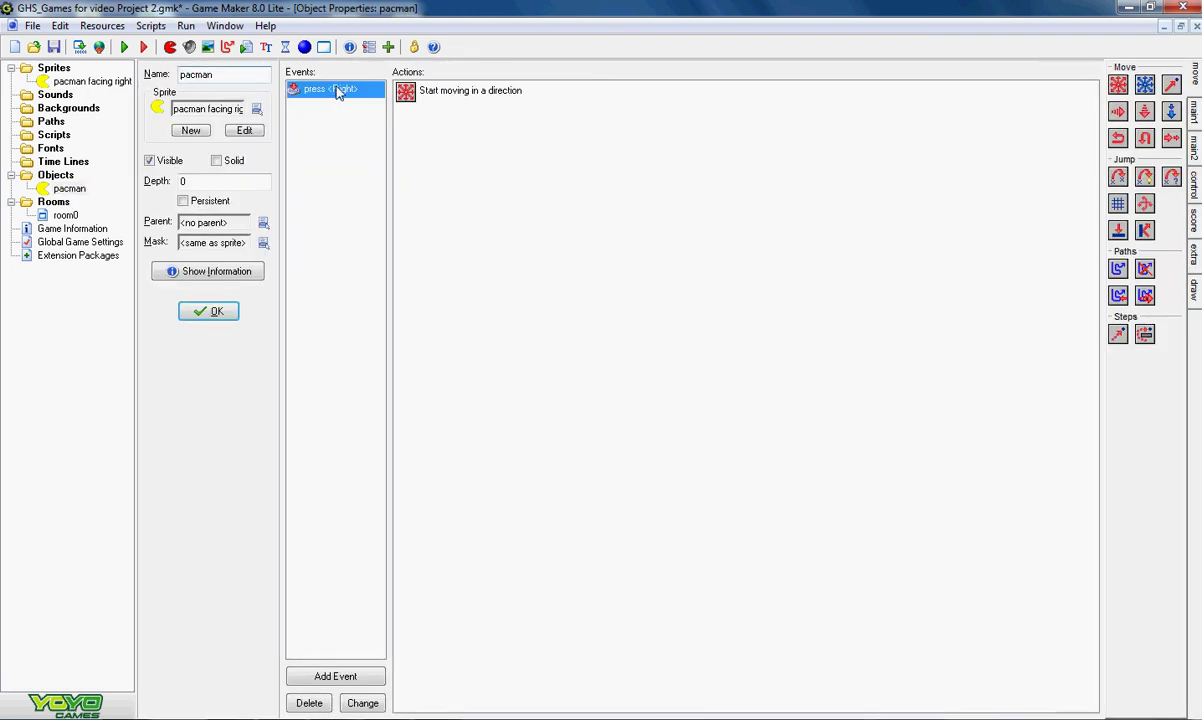
{"action": "double_click", "coordinate": [518, 92]}
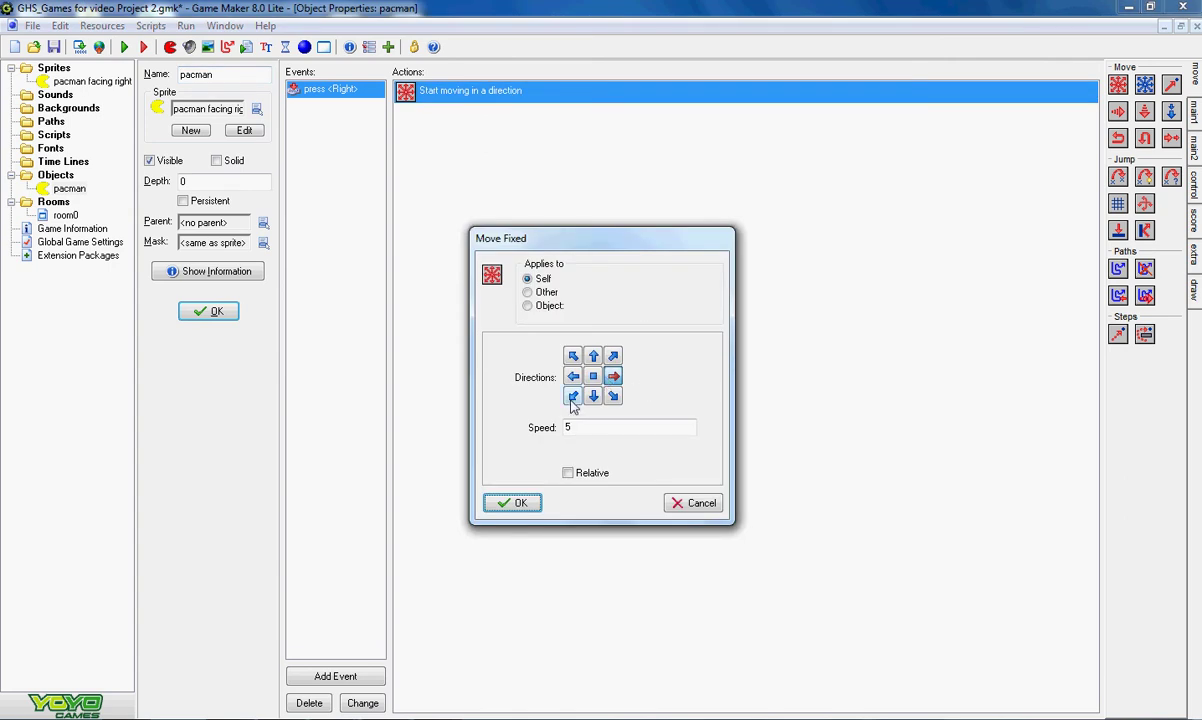
{"action": "left_click", "coordinate": [500, 502]}
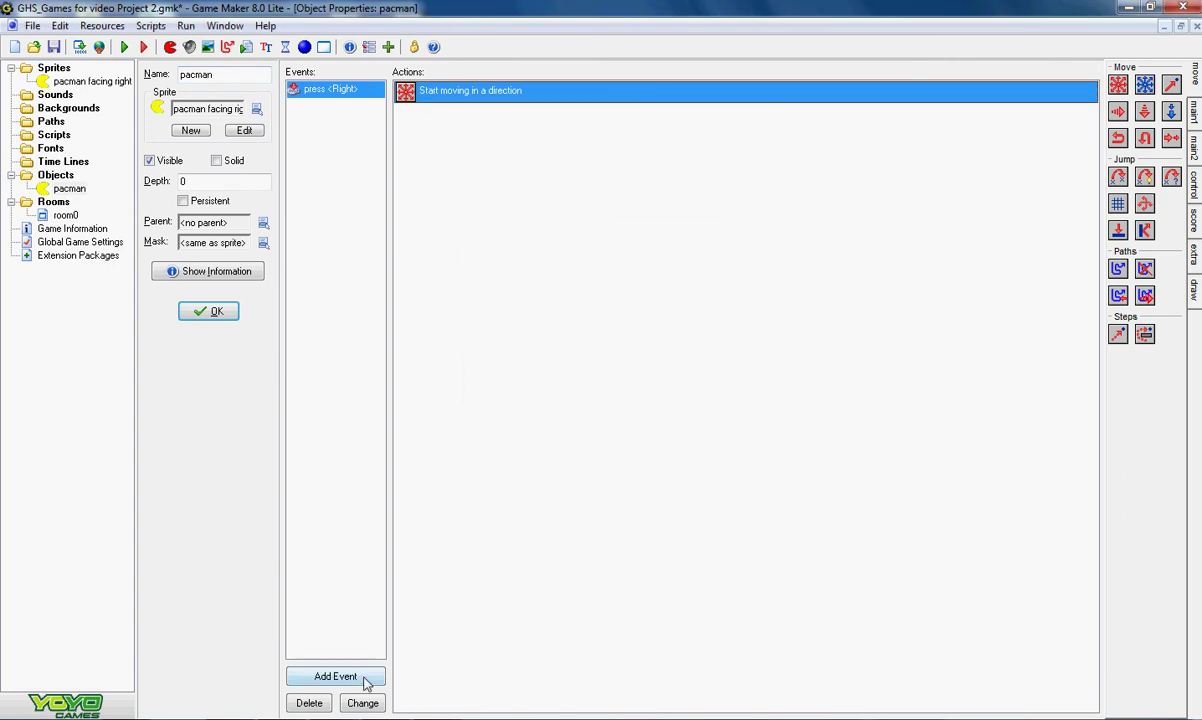
Step: Add a Key Release <Right> event with a Move Fixed stop action at speed 0
{"action": "left_click", "coordinate": [343, 675]}
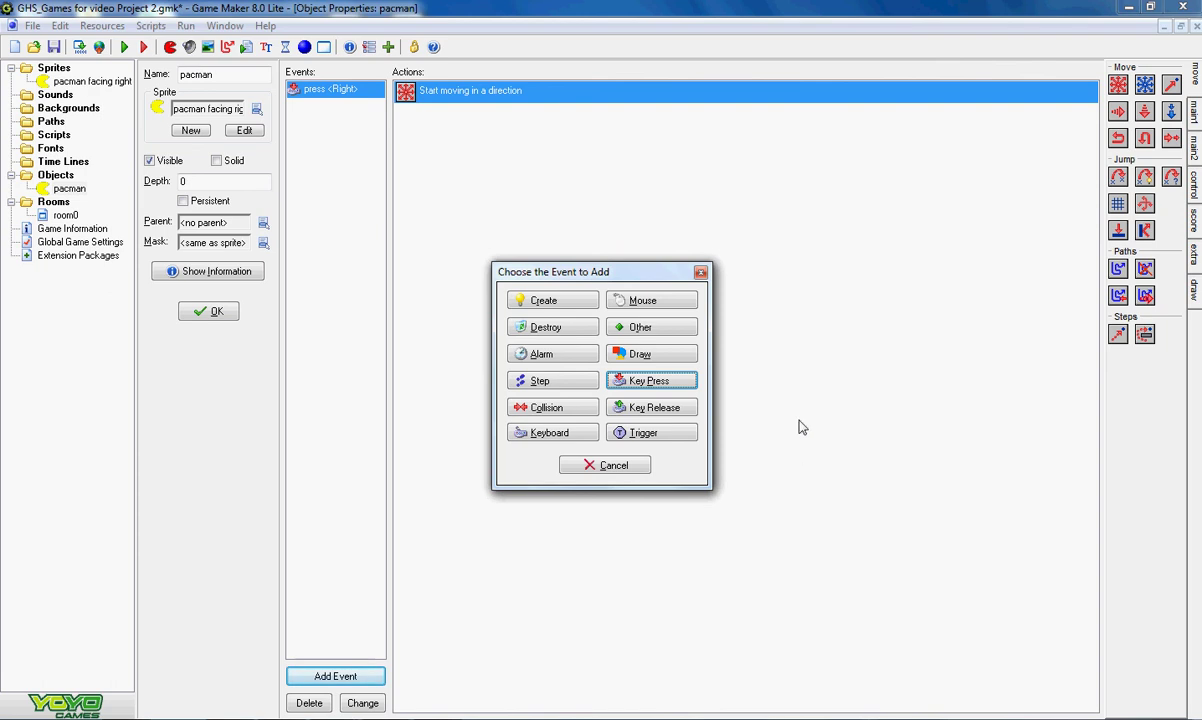
{"action": "left_click", "coordinate": [673, 410]}
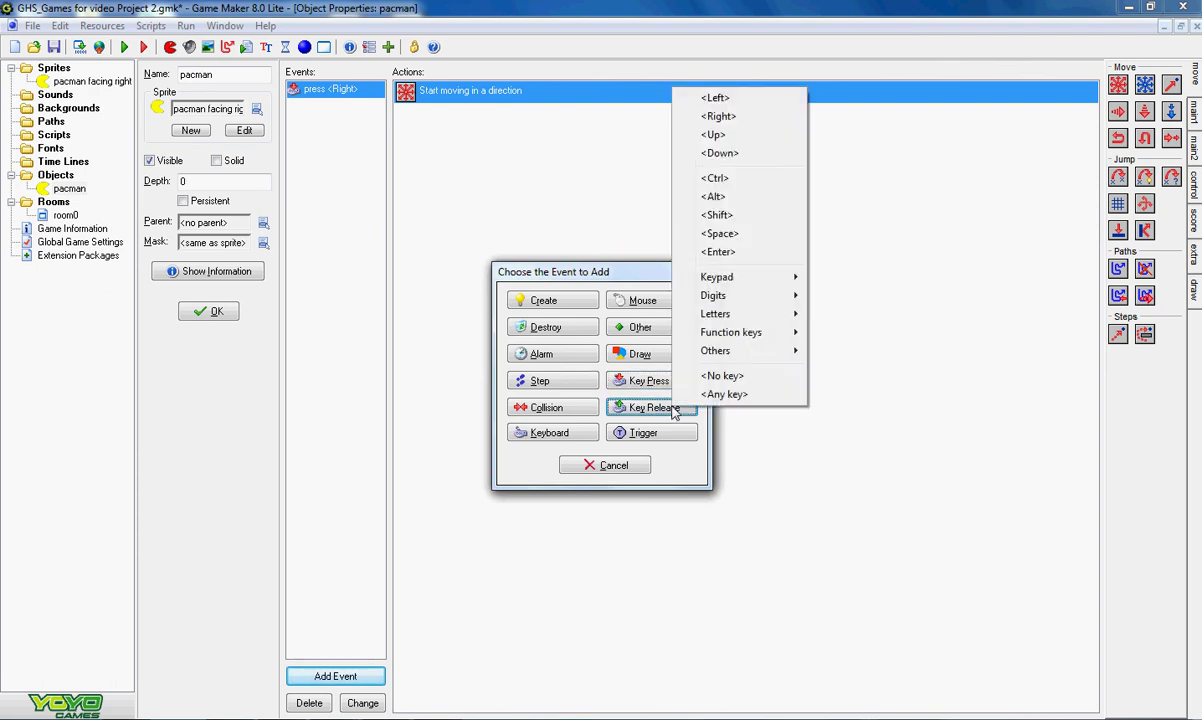
{"action": "left_click", "coordinate": [718, 116]}
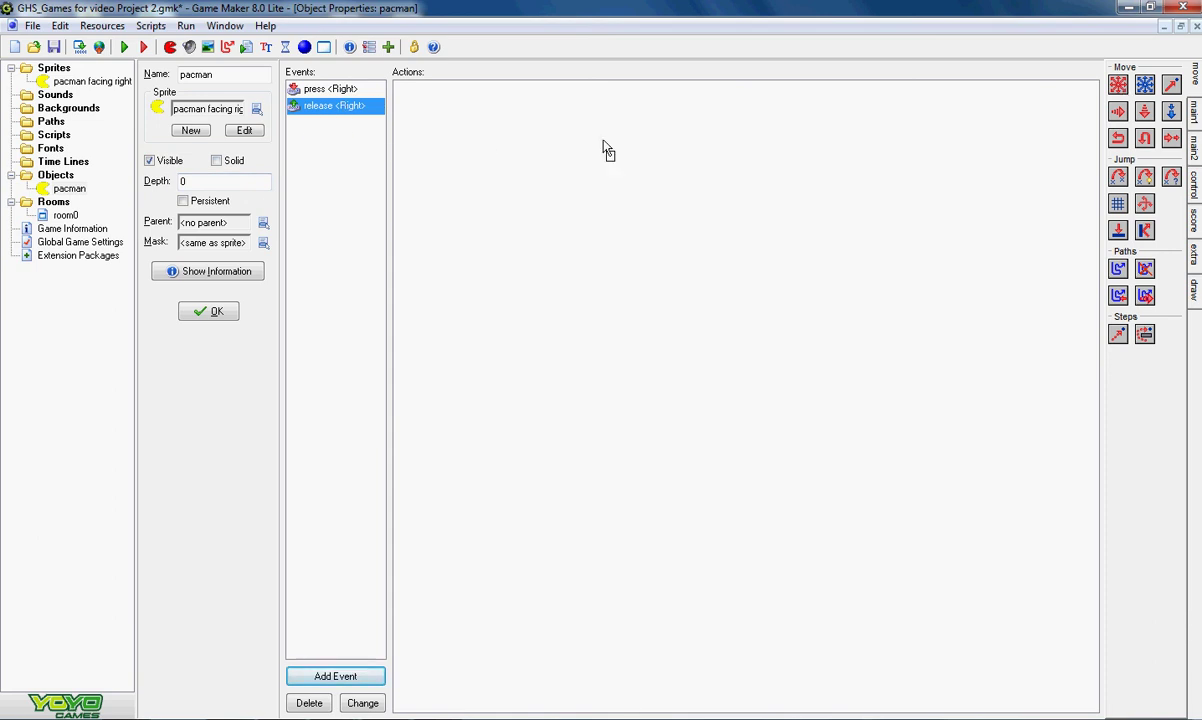
{"action": "left_click_drag", "start_coordinate": [474, 116], "coordinate": [474, 118]}
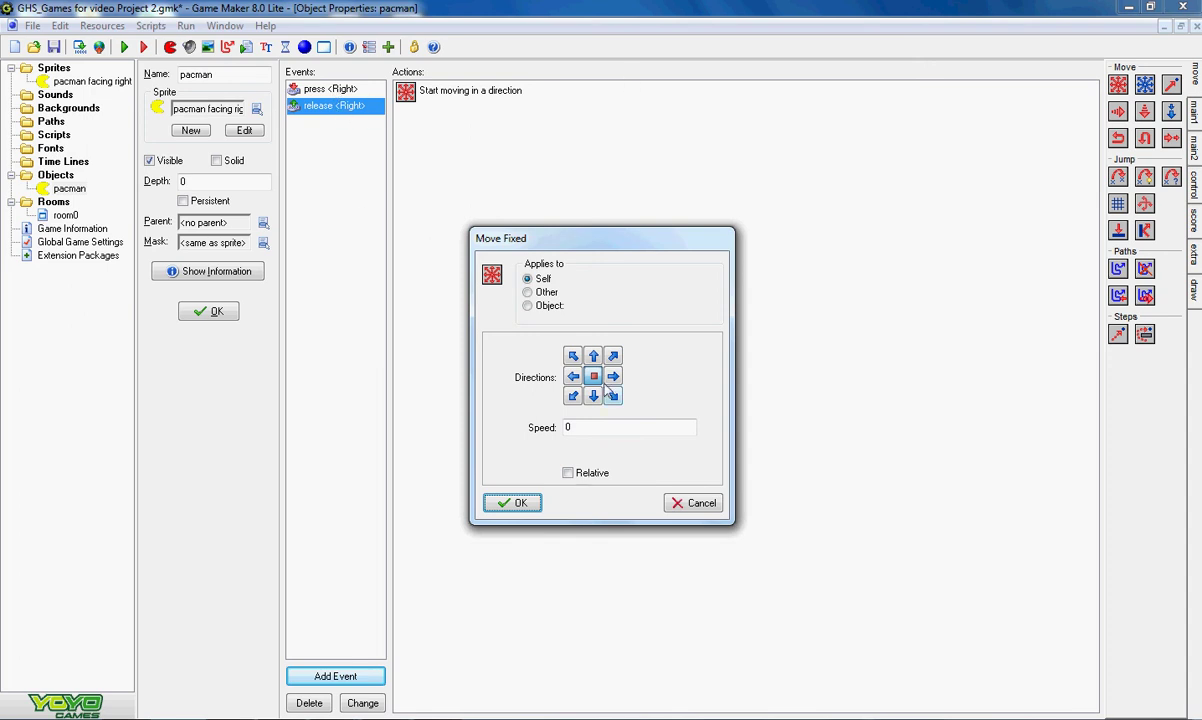
{"action": "left_click", "coordinate": [515, 503]}
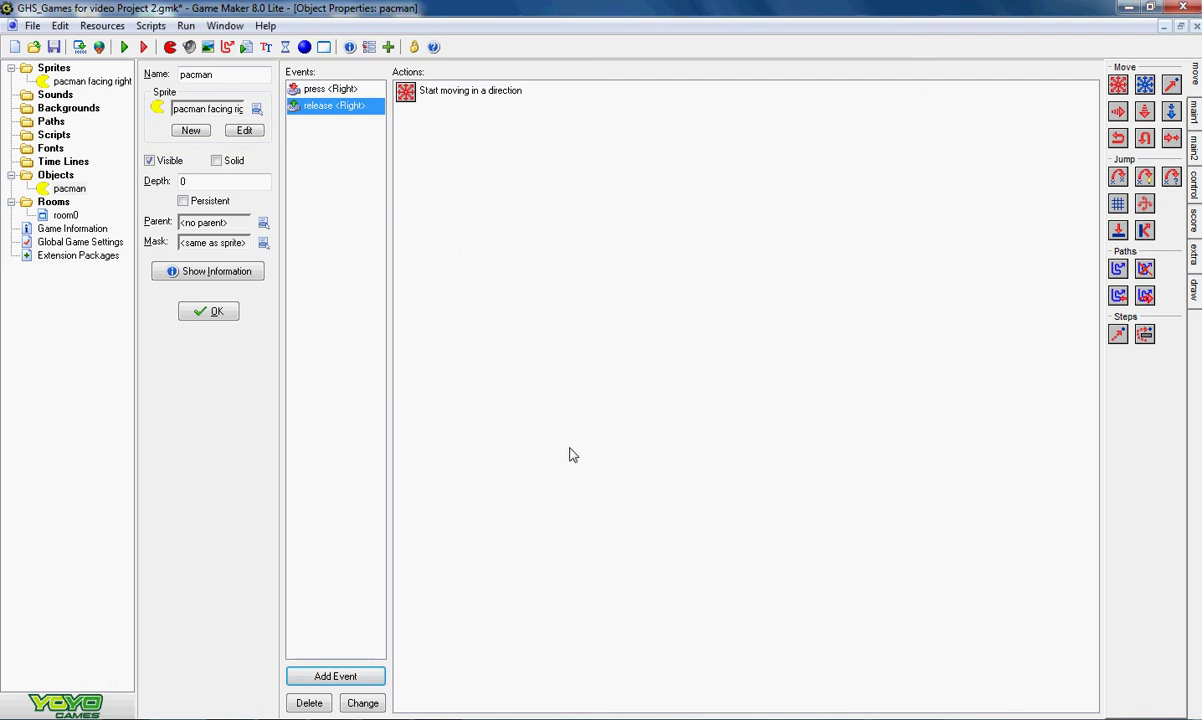
Step: Close pacman's properties, run the game, and drive pacman right with the Right arrow key
{"action": "left_click", "coordinate": [224, 312]}
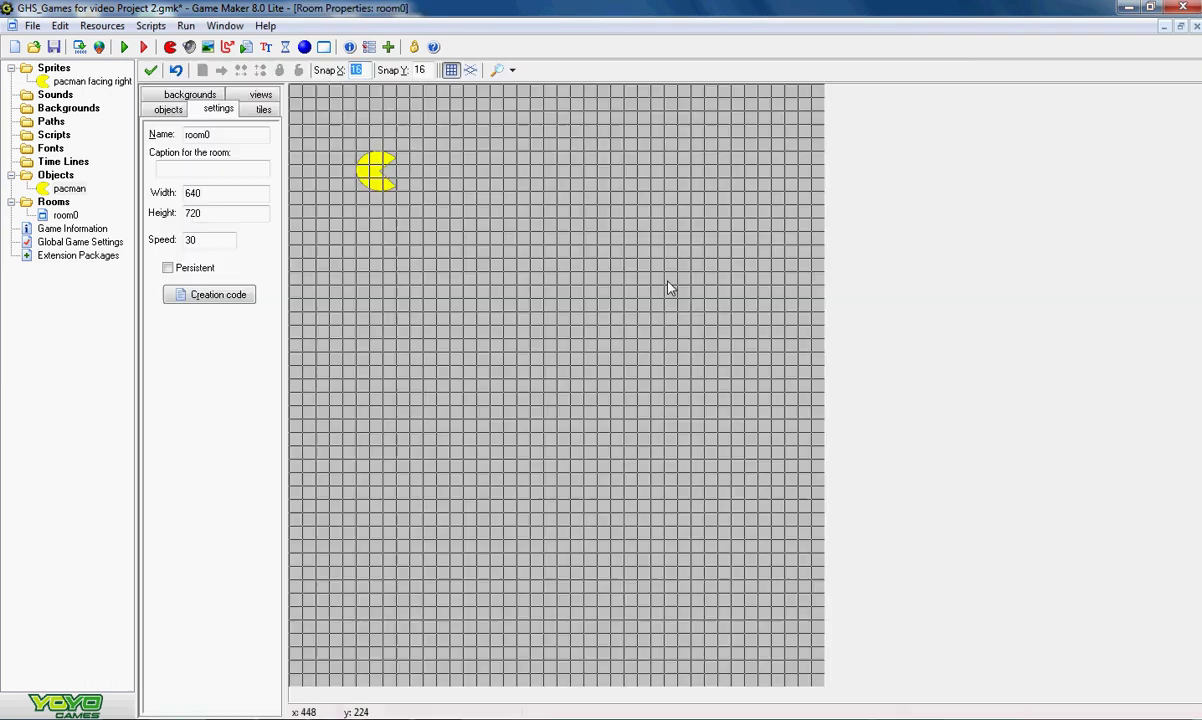
{"action": "left_click", "coordinate": [124, 47]}
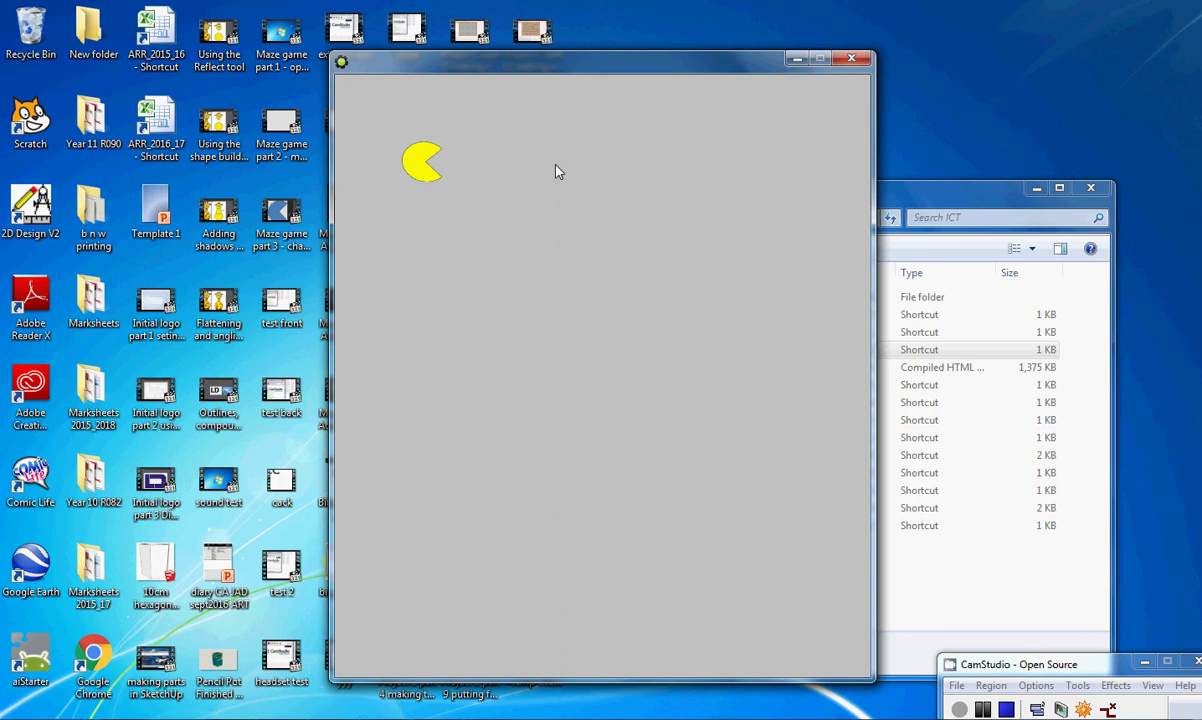
{"action": "key", "text": "Right"}
{"action": "key", "text": "Right"}
{"action": "key", "text": "Right"}
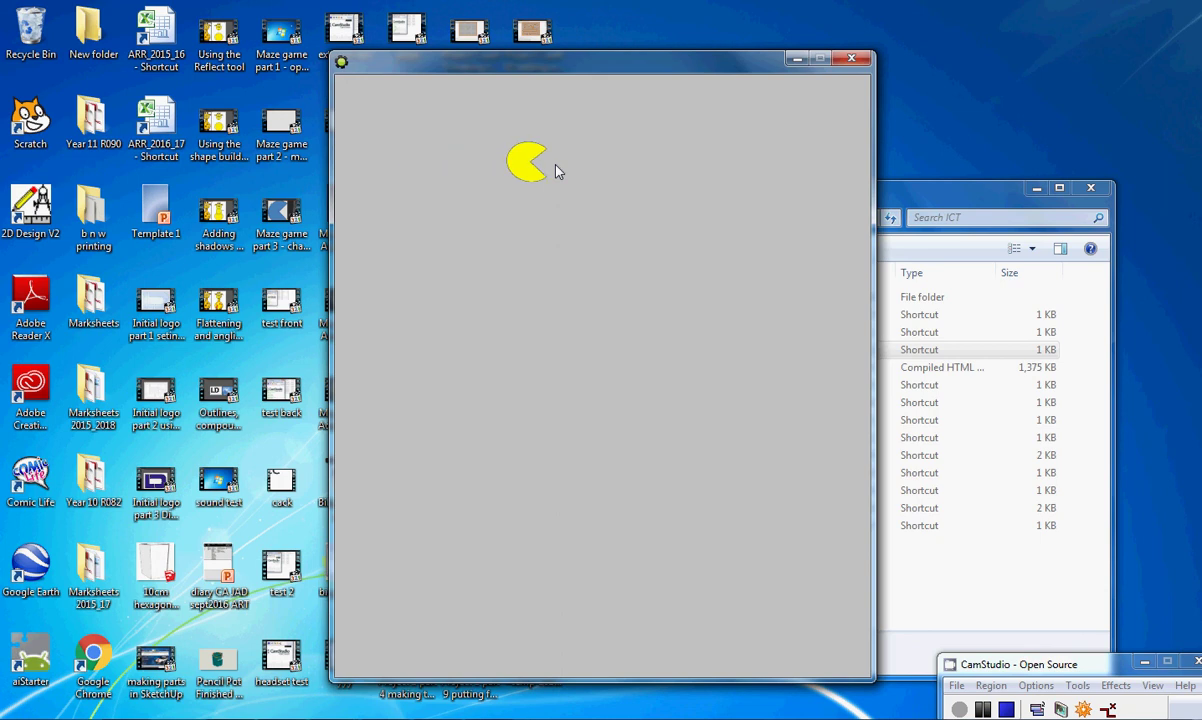
{"action": "key", "text": "Right"}
{"action": "key", "text": "Right"}
{"action": "key", "text": "Right"}
{"action": "key", "text": "Right"}
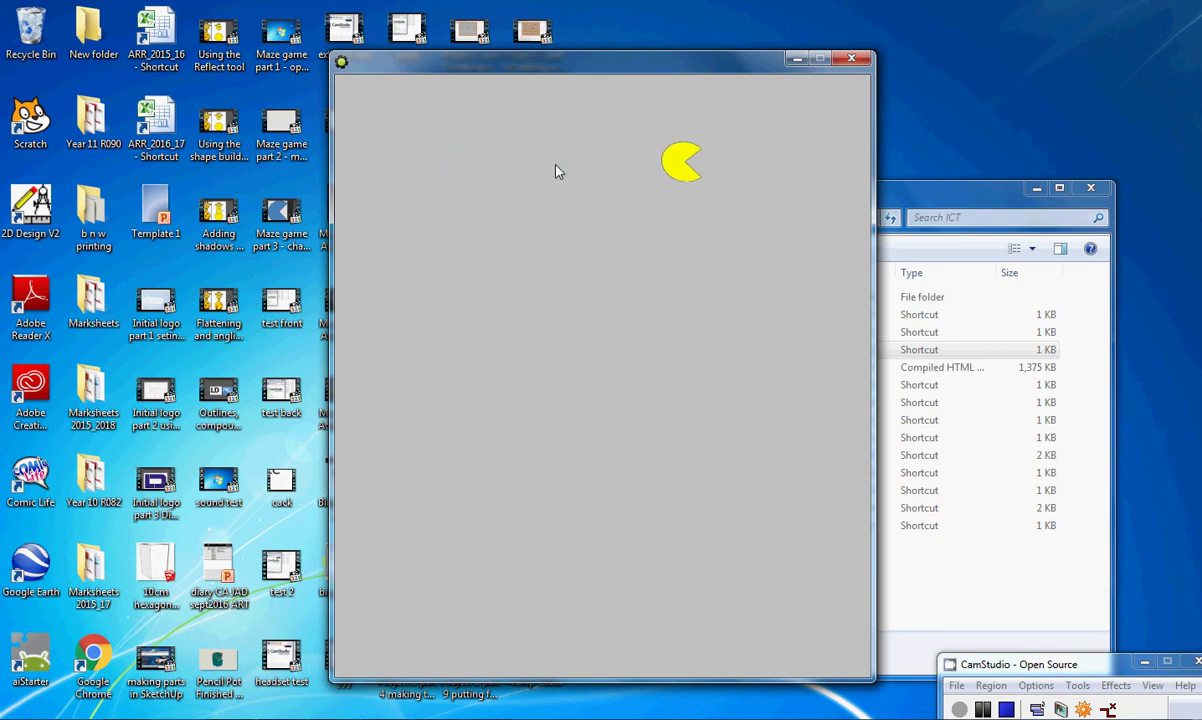
{"action": "key", "text": "Right"}
{"action": "key", "text": "Right"}
{"action": "key", "text": "Right"}
{"action": "key", "text": "Right"}
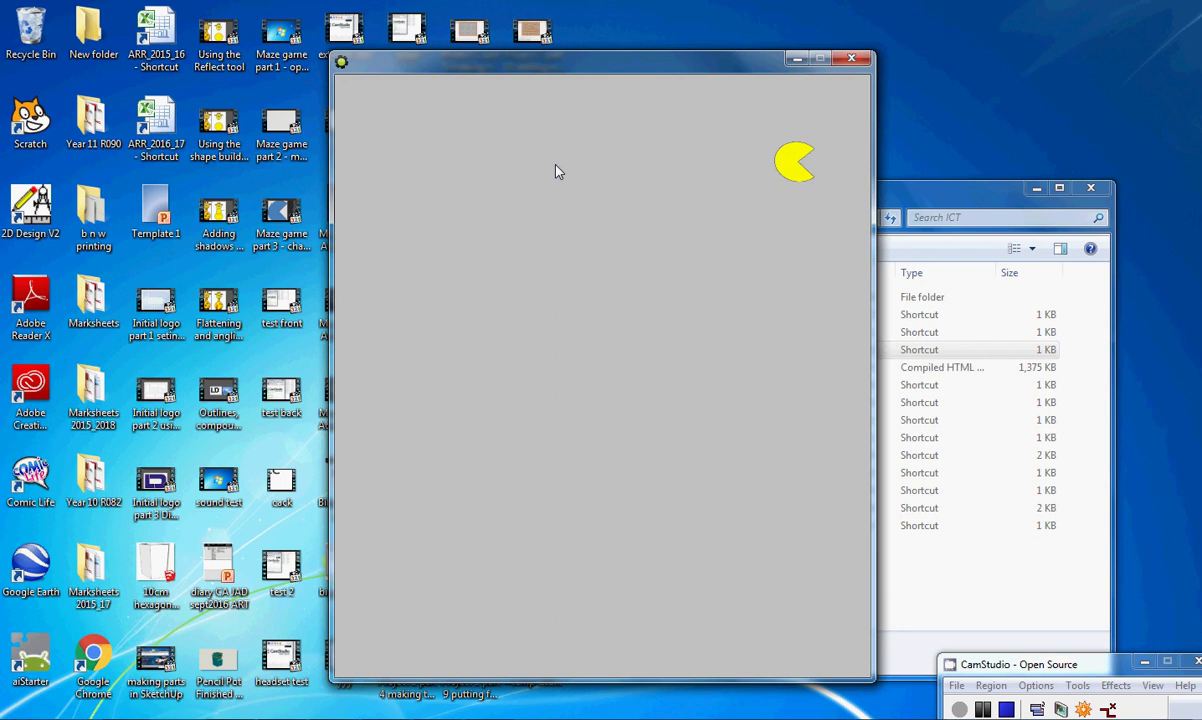